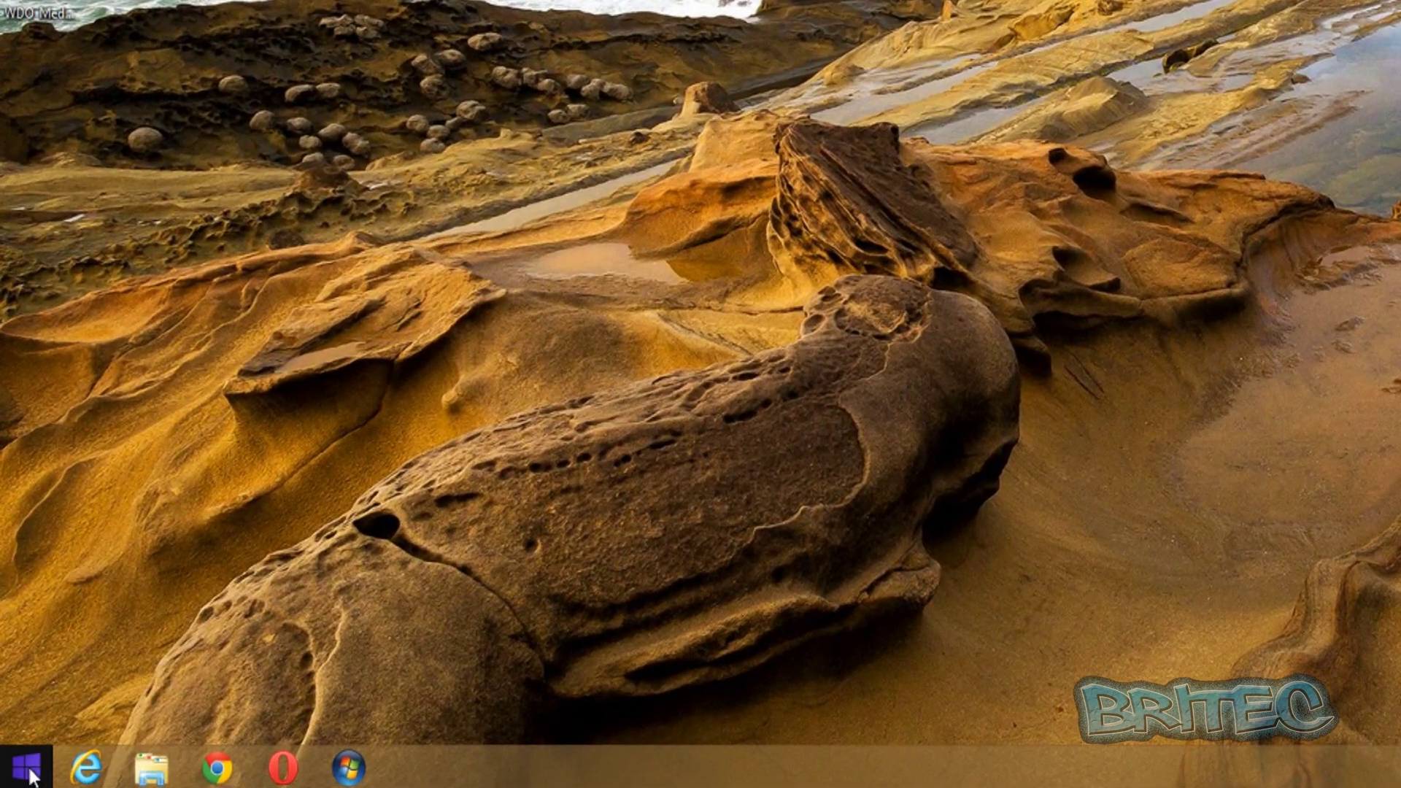
Bring up the Start button's power-user menu, then reveal the Charms bar
right_click(30, 775)
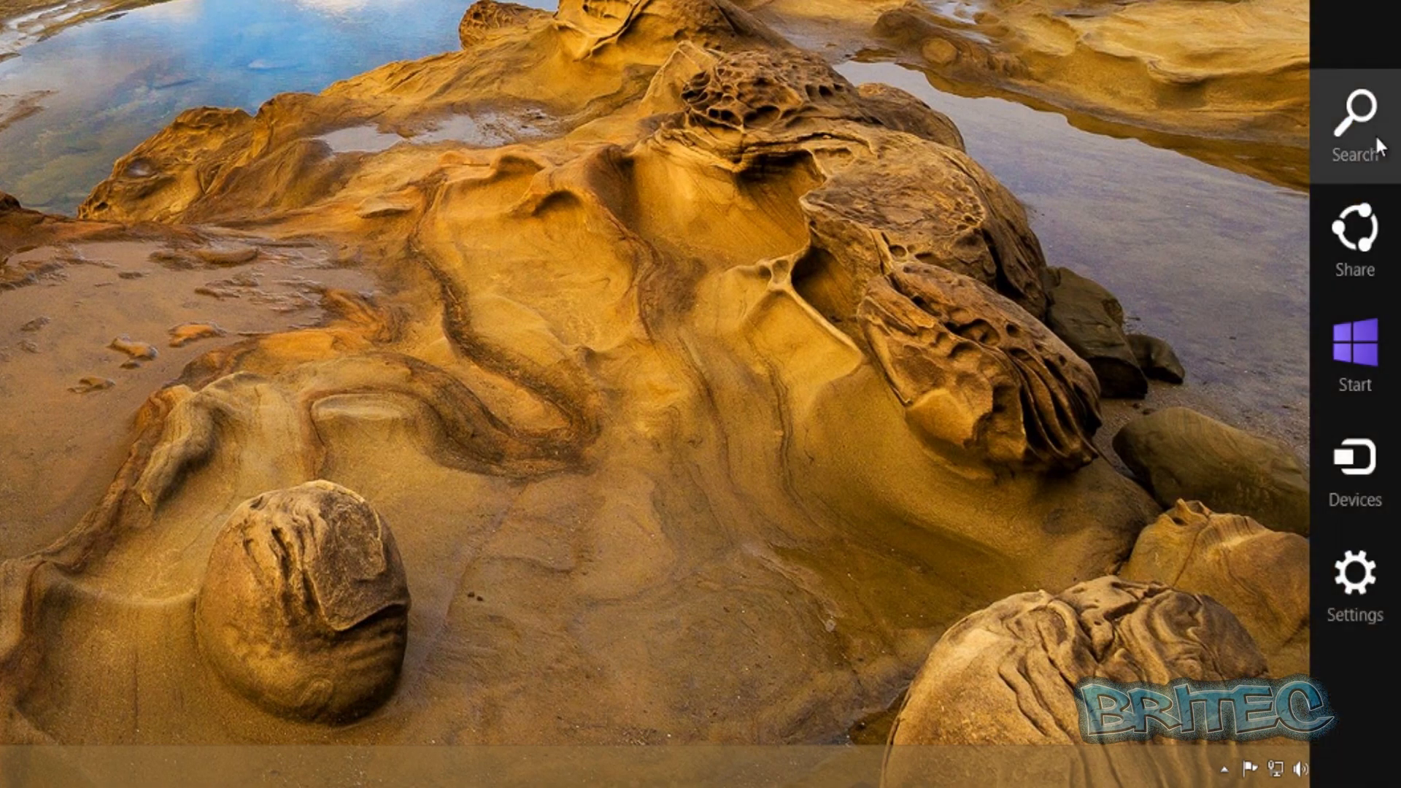
Search for 'control' in the Search charm and launch Control Panel from the results
click(1368, 130)
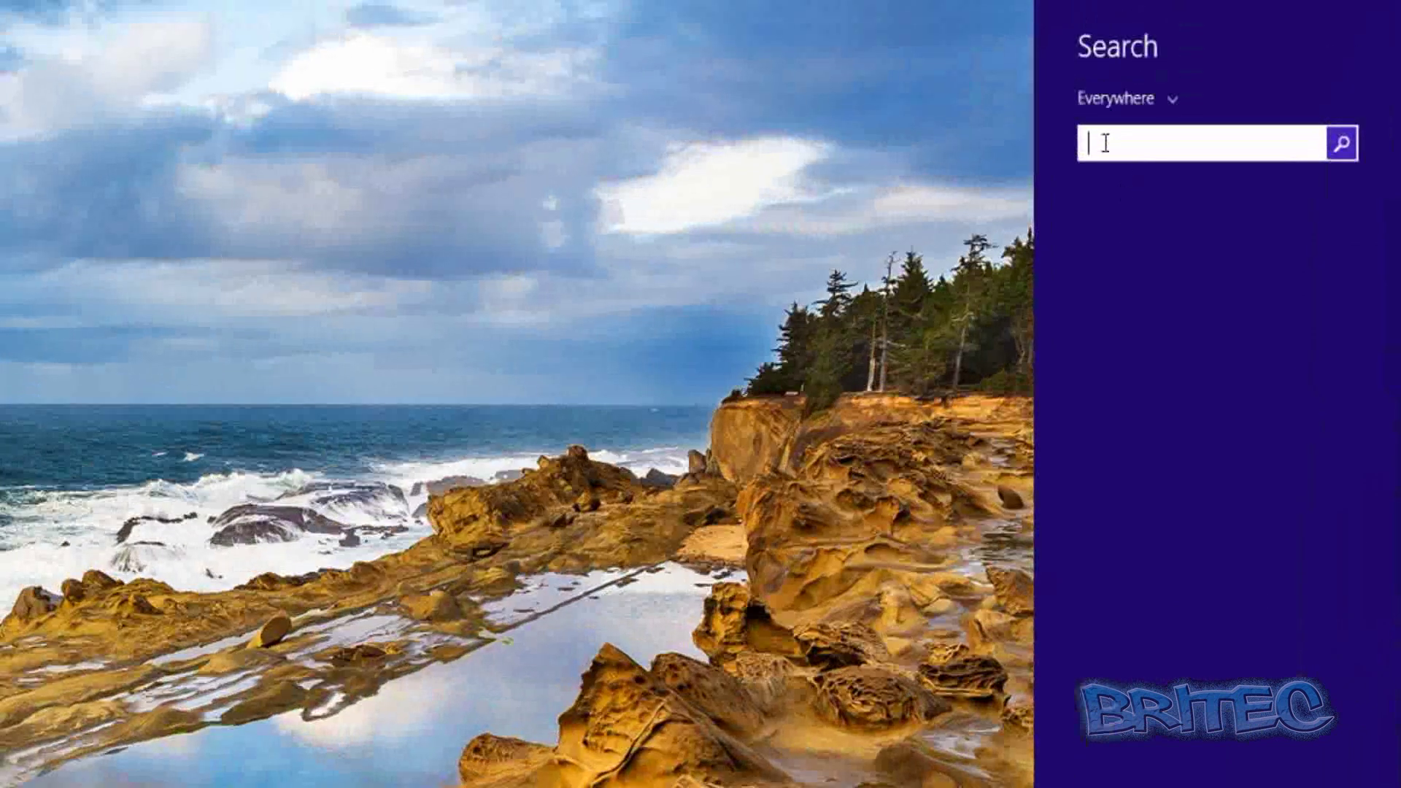
text(contr)
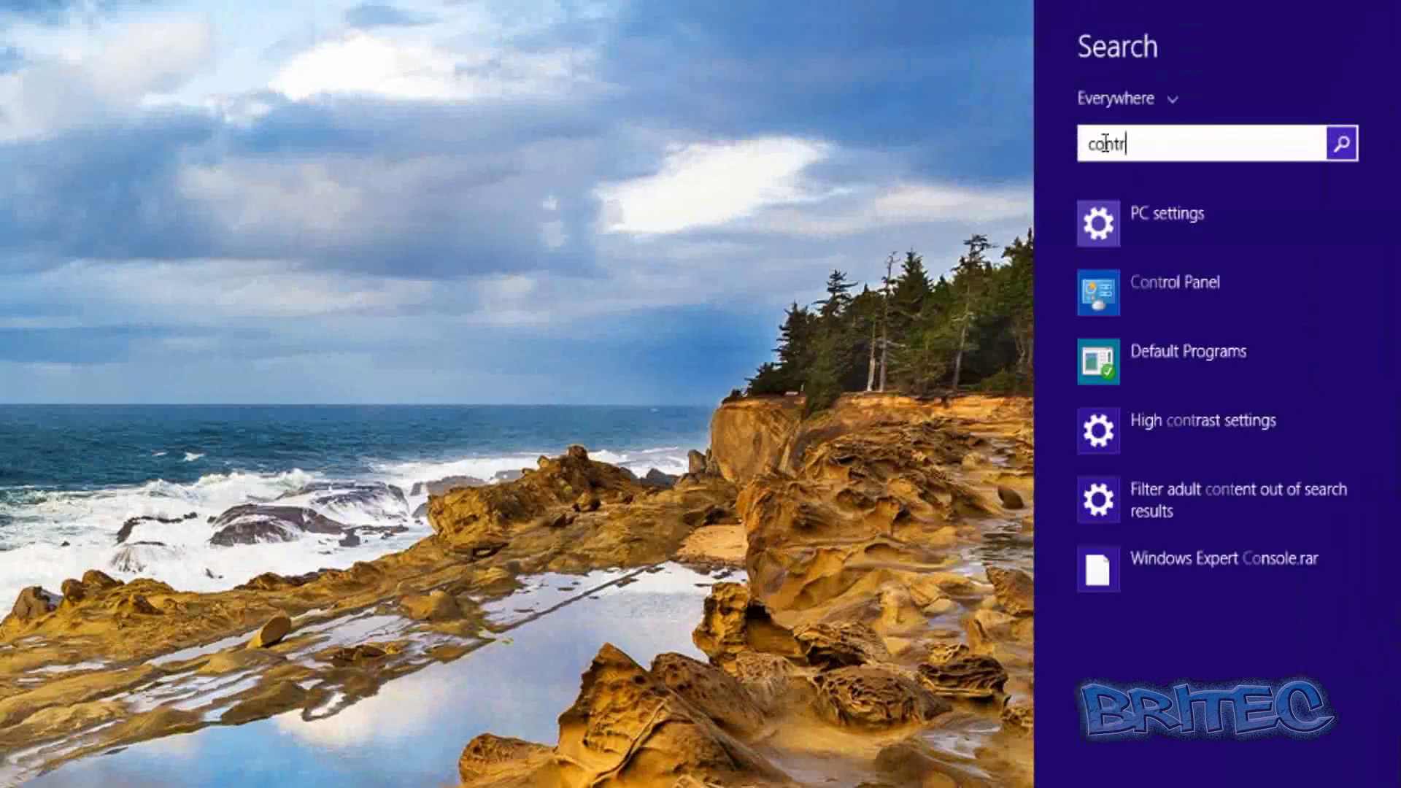
text(ol)
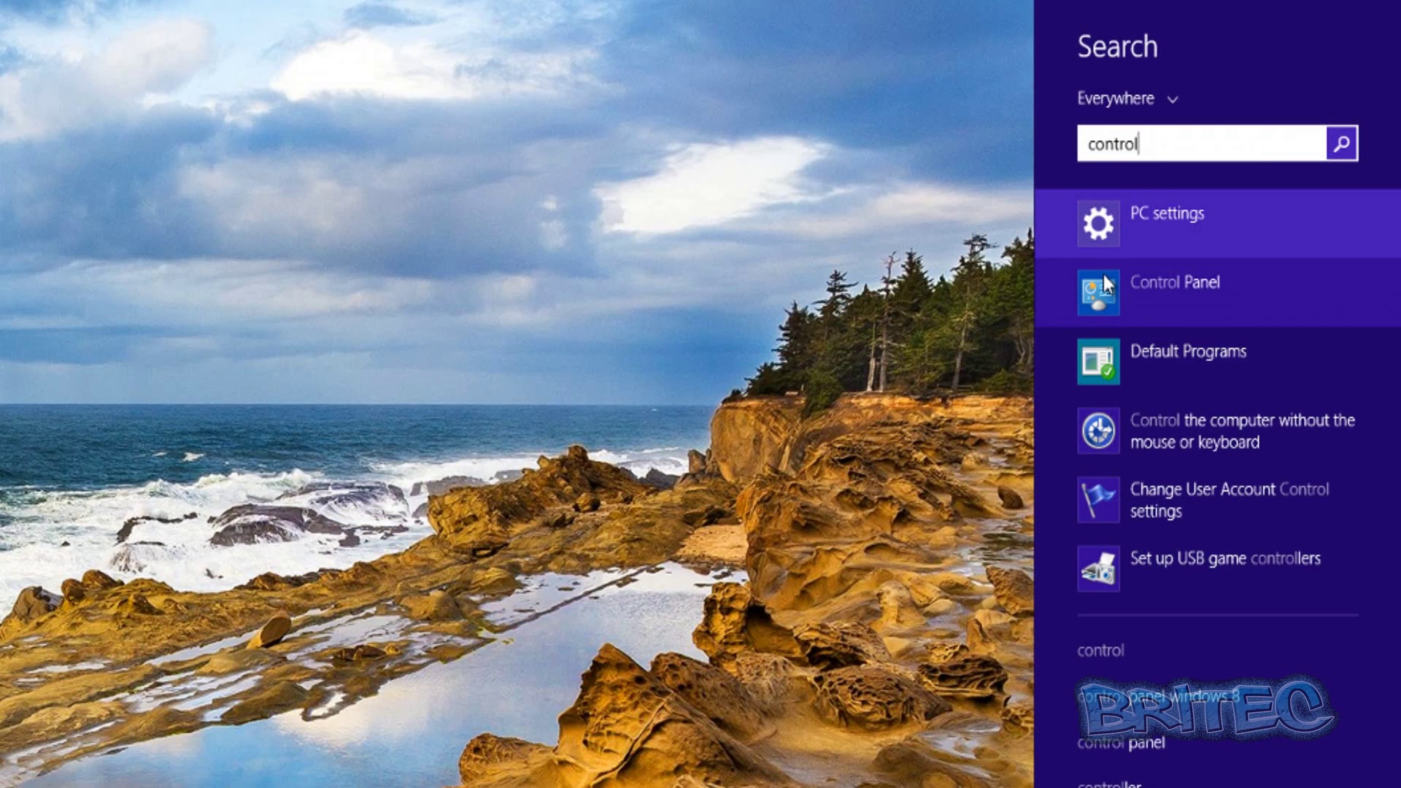
click(1122, 290)
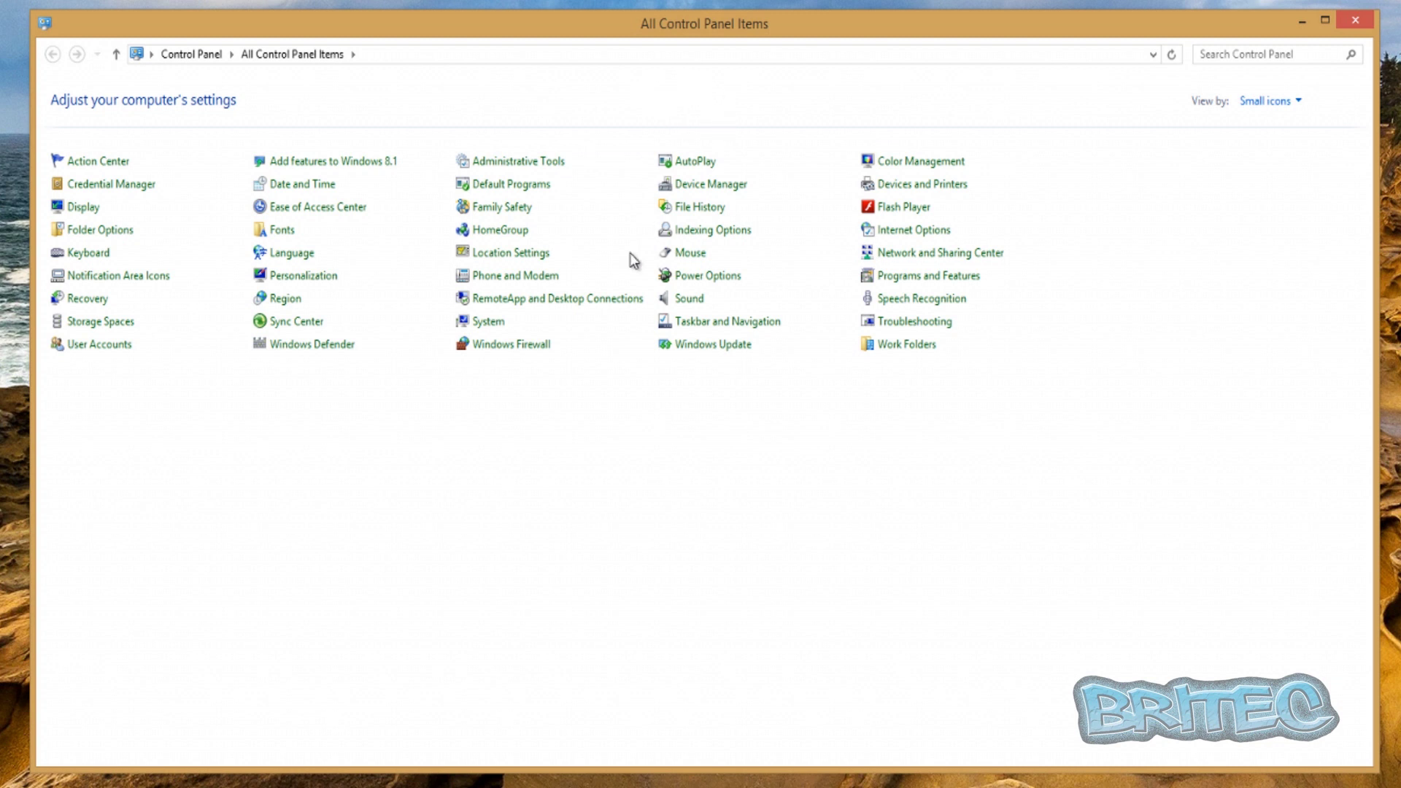
Go to Windows Firewall in Control Panel and launch its Advanced settings console
click(510, 348)
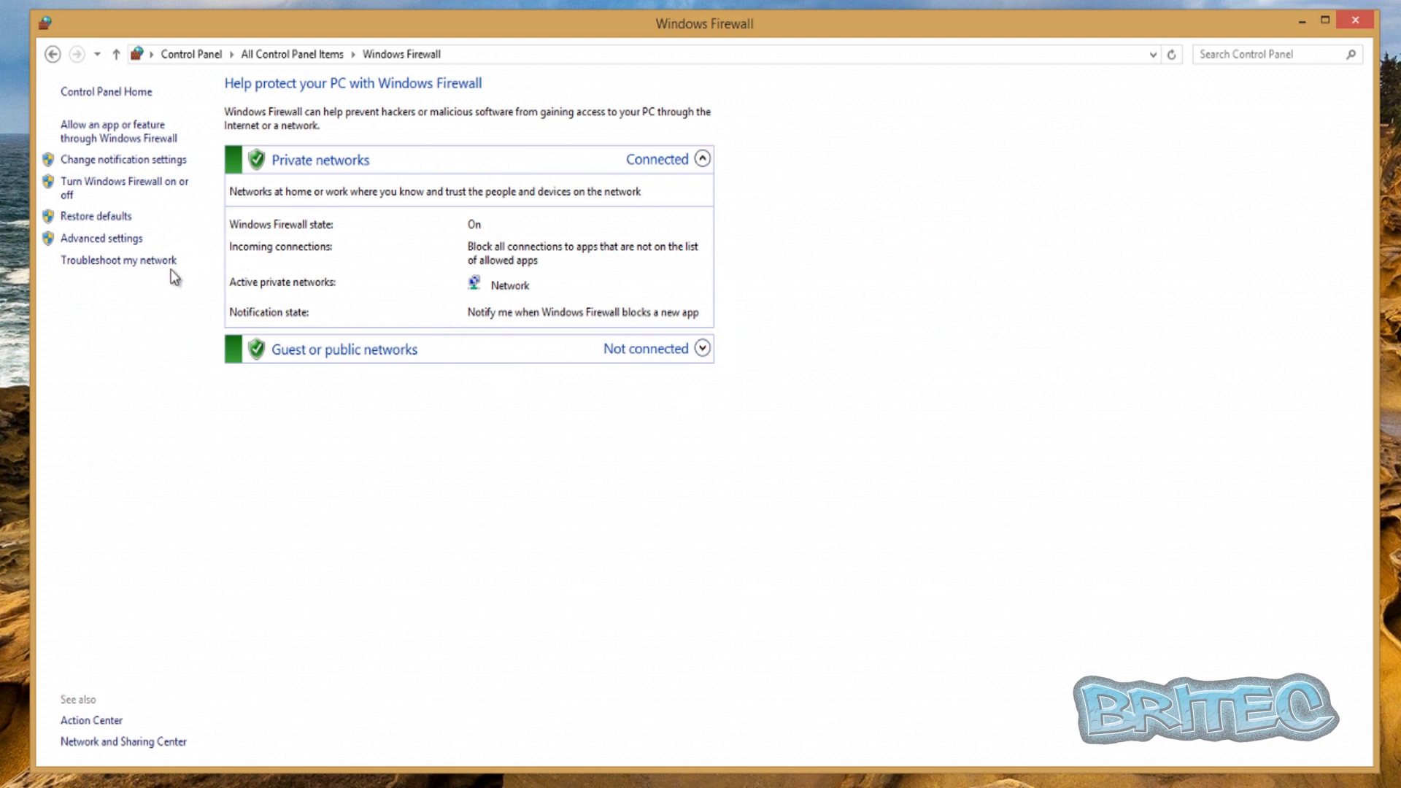
click(84, 241)
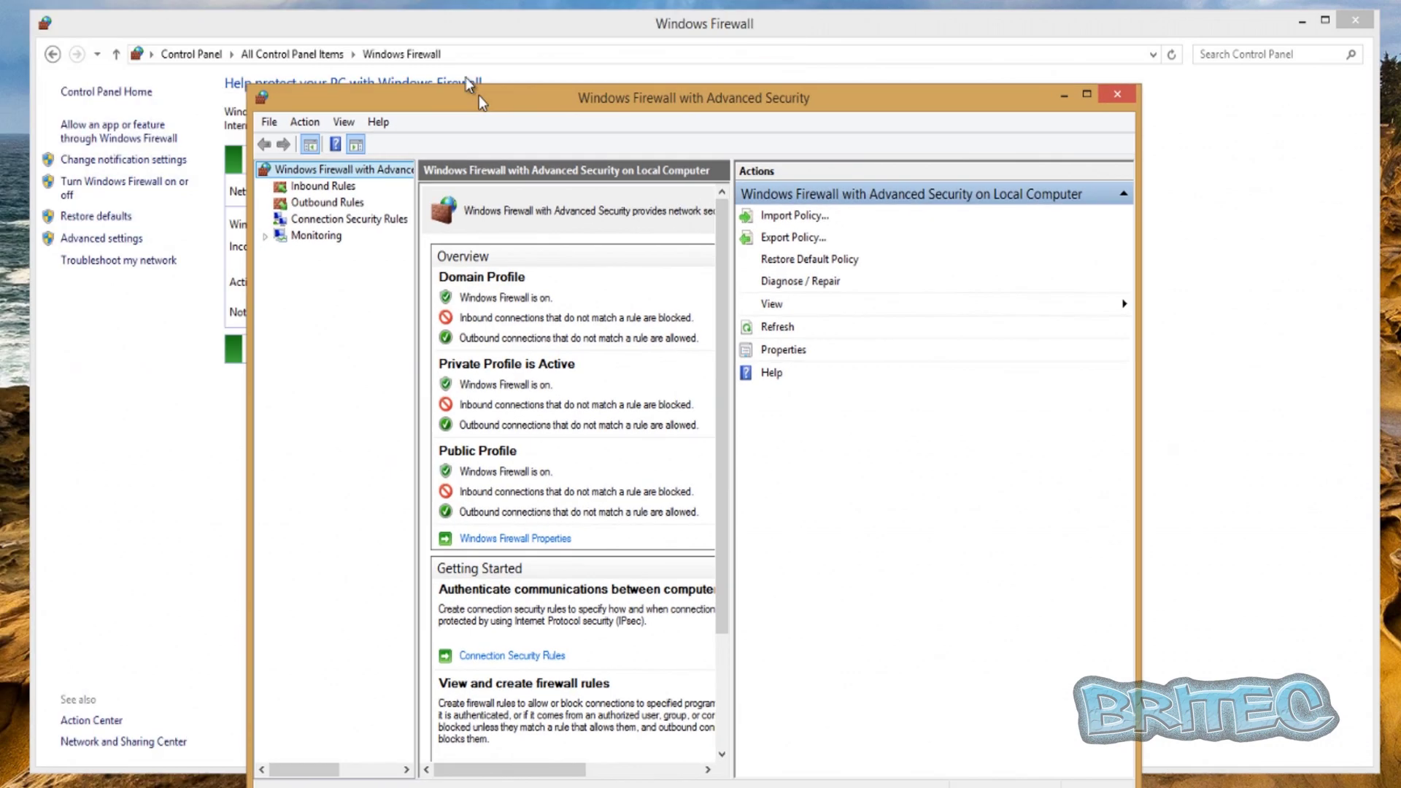
drag(478, 95, 374, 52)
Close the basic firewall page, show Inbound Rules, and start the New Rule wizard
click(1300, 21)
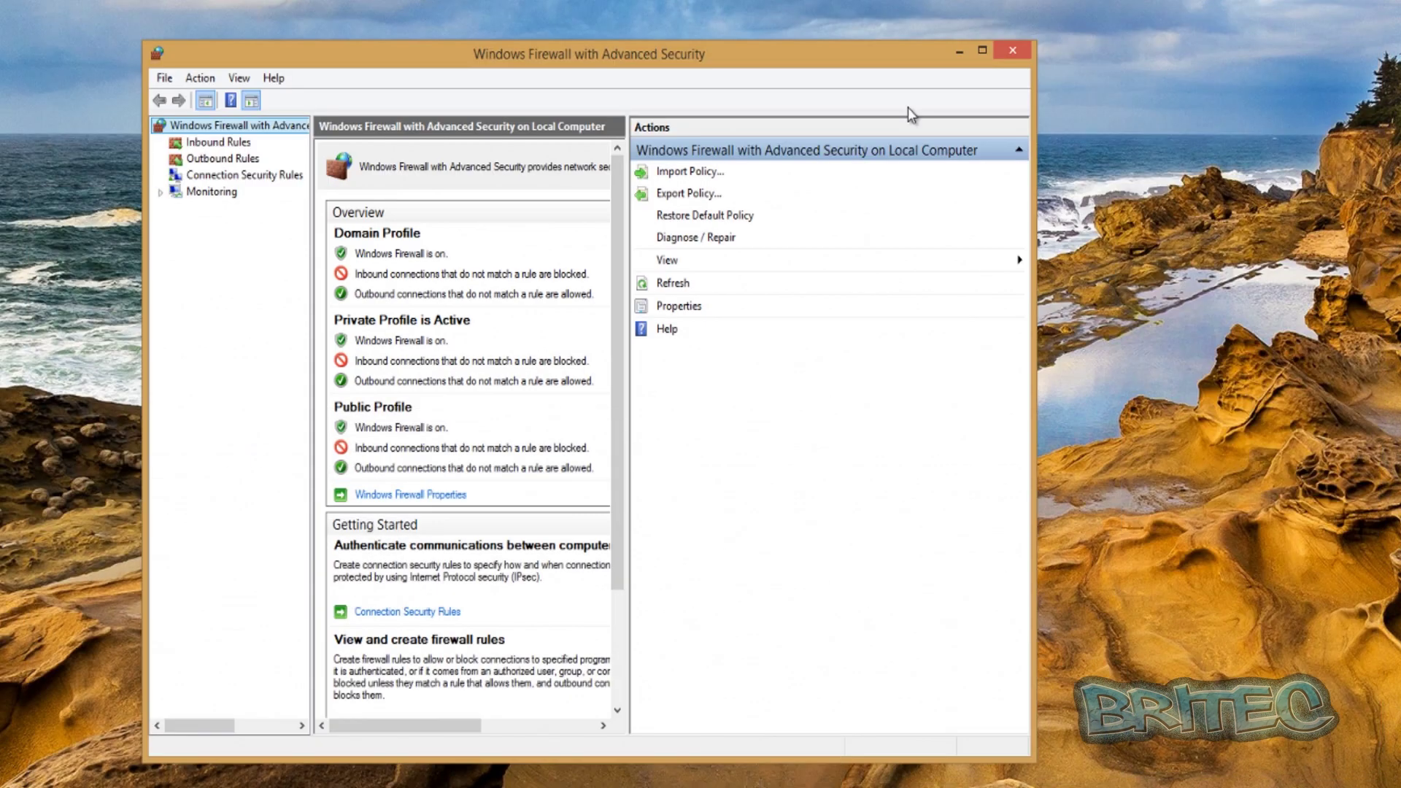
drag(434, 65, 602, 50)
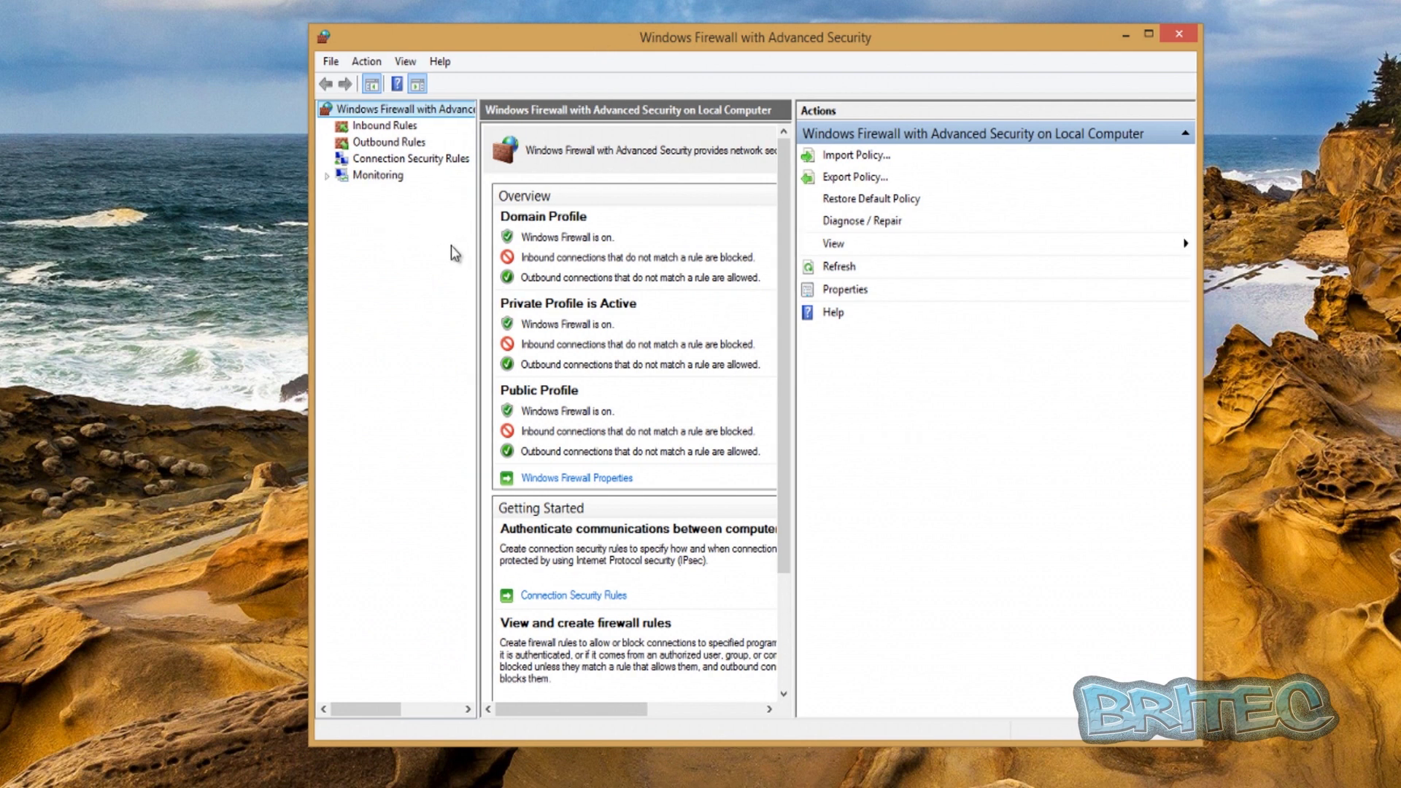
click(382, 129)
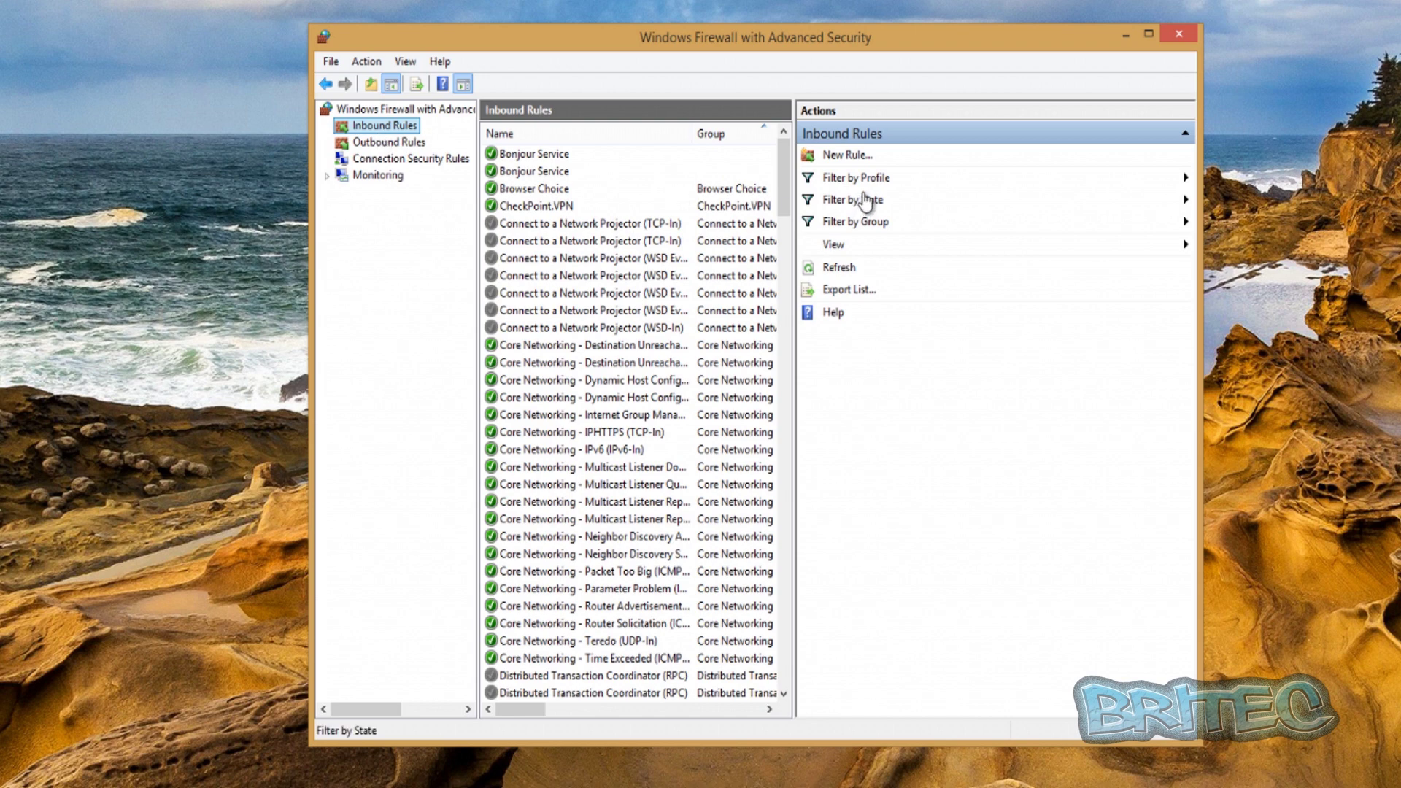
click(846, 156)
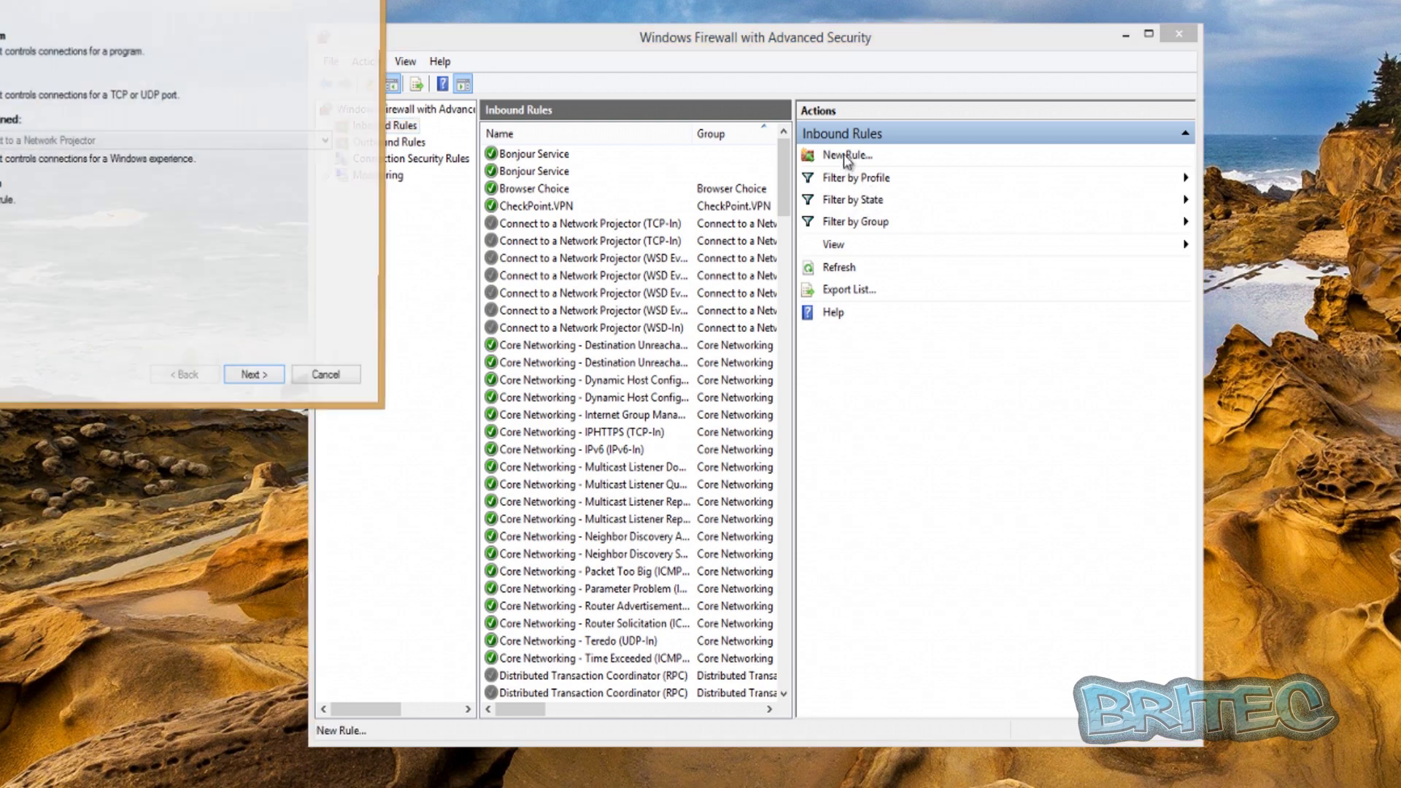
Make the rule a Port rule for TCP local port 1098 and reach the Action step
drag(220, 24, 726, 127)
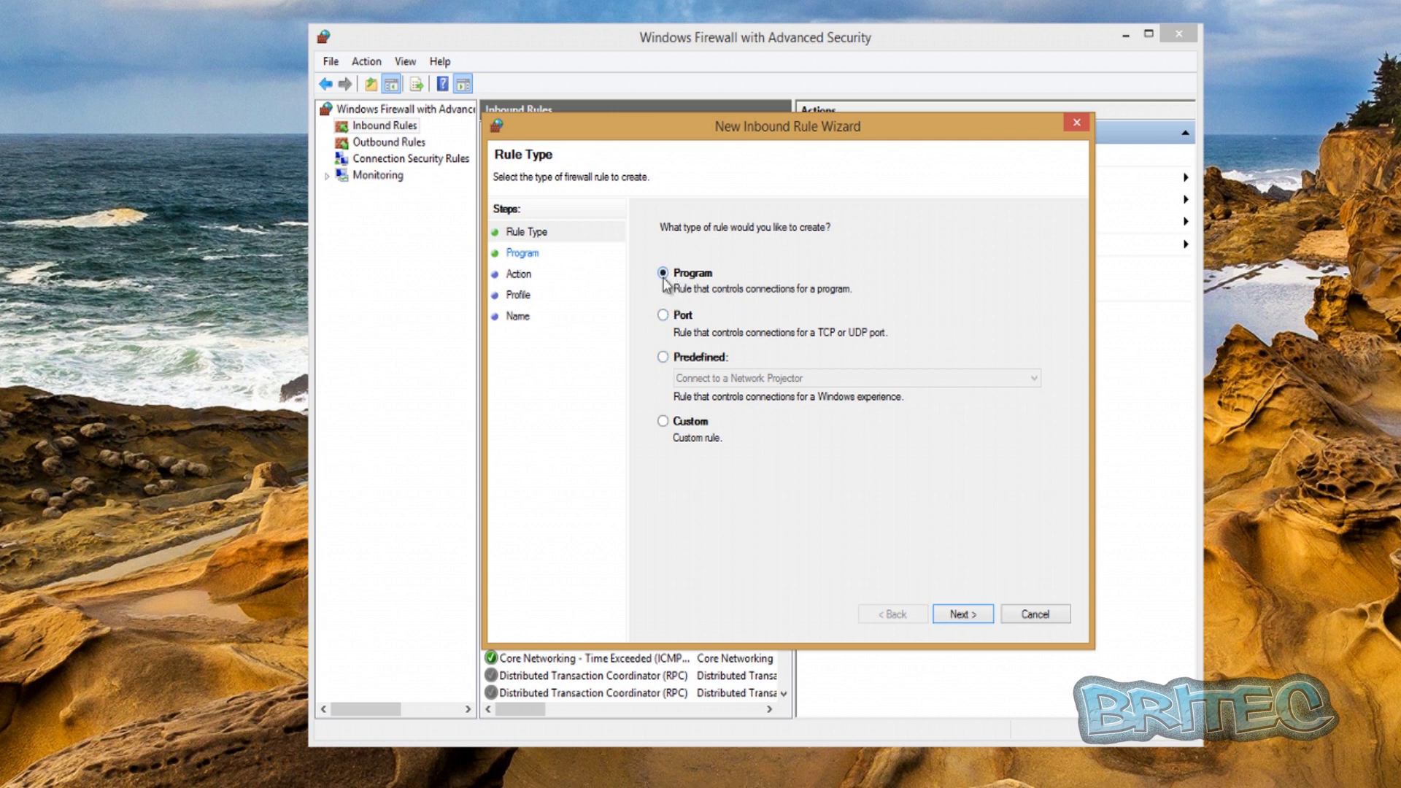
click(679, 319)
click(965, 618)
text(1098)
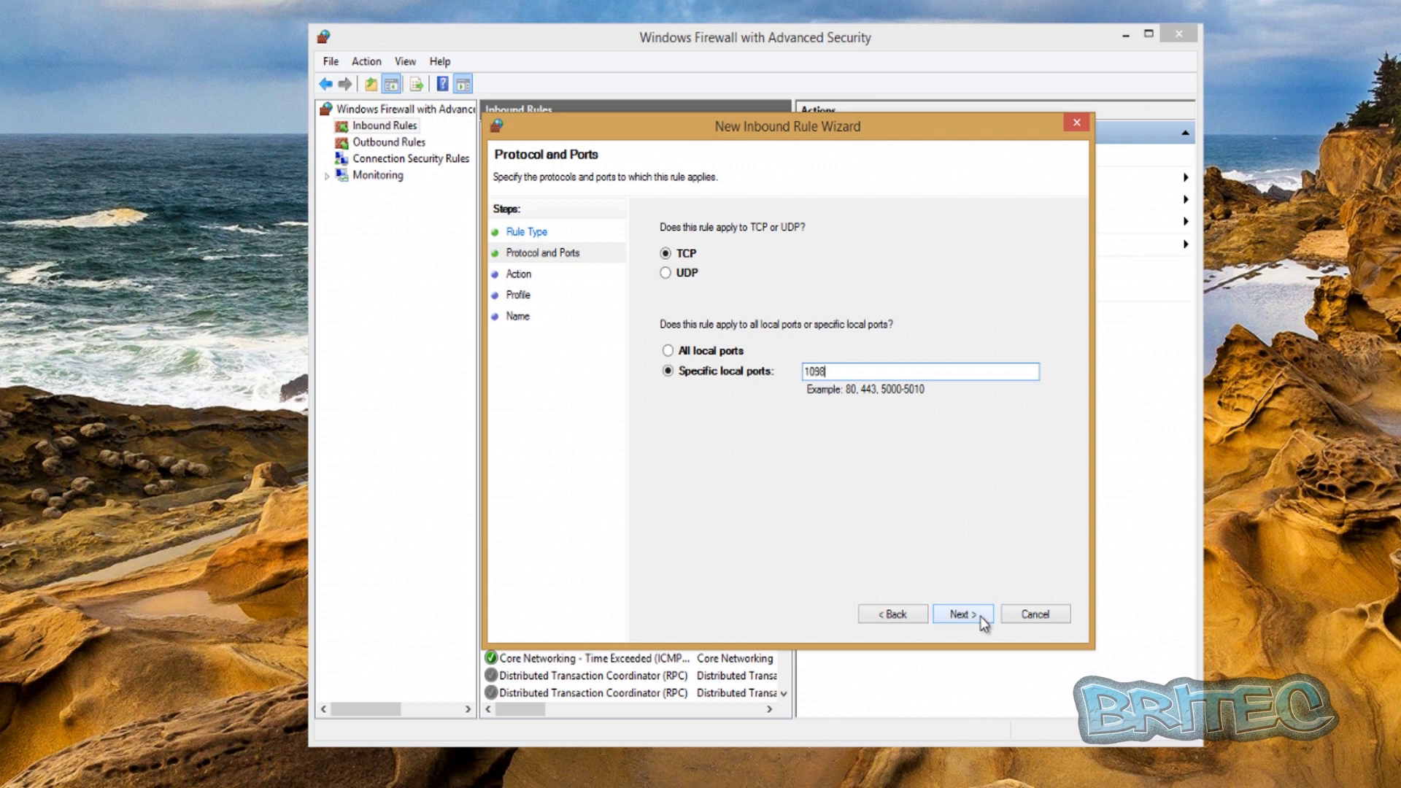
click(961, 614)
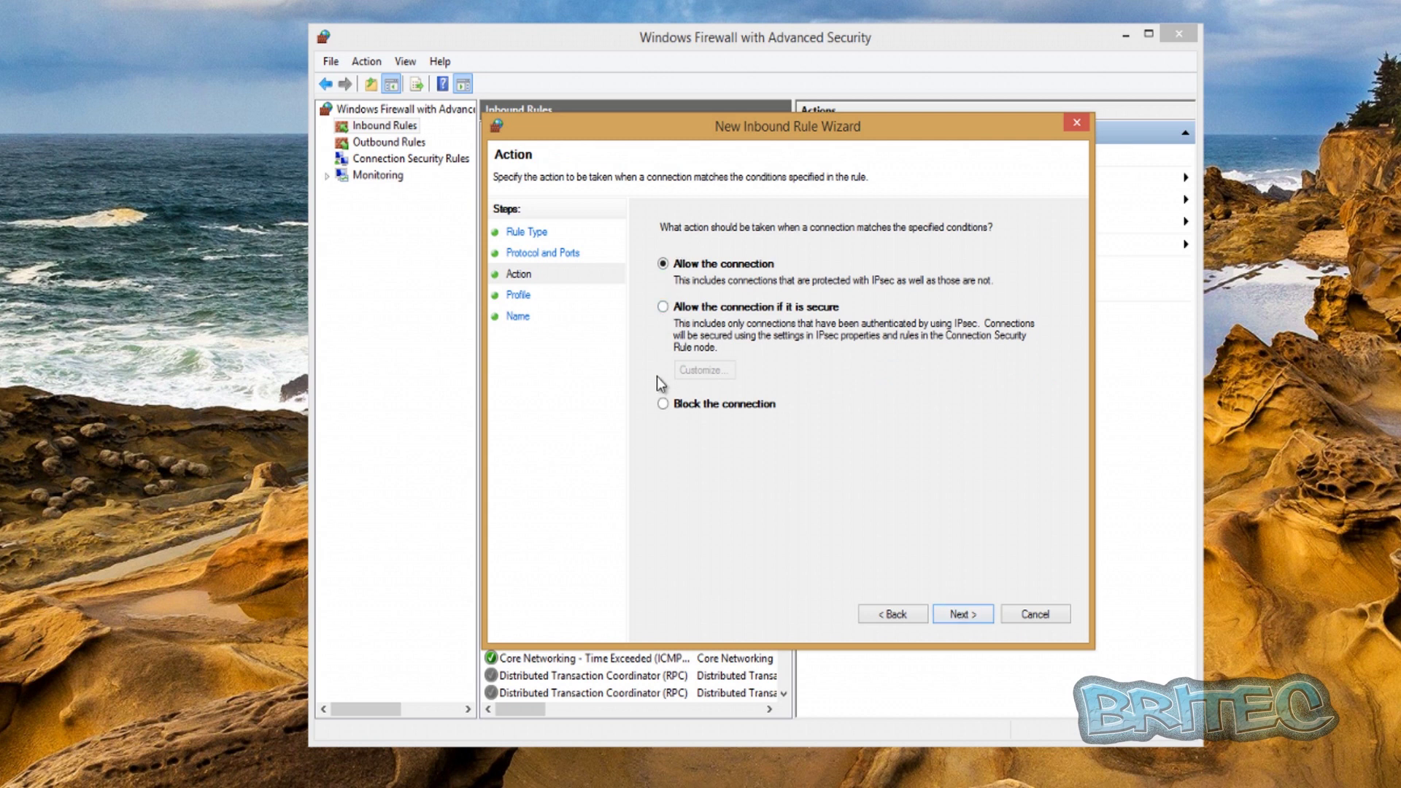
Set the action to Block, limit the rule to the Public profile only, and reach the Name step
click(665, 403)
click(959, 617)
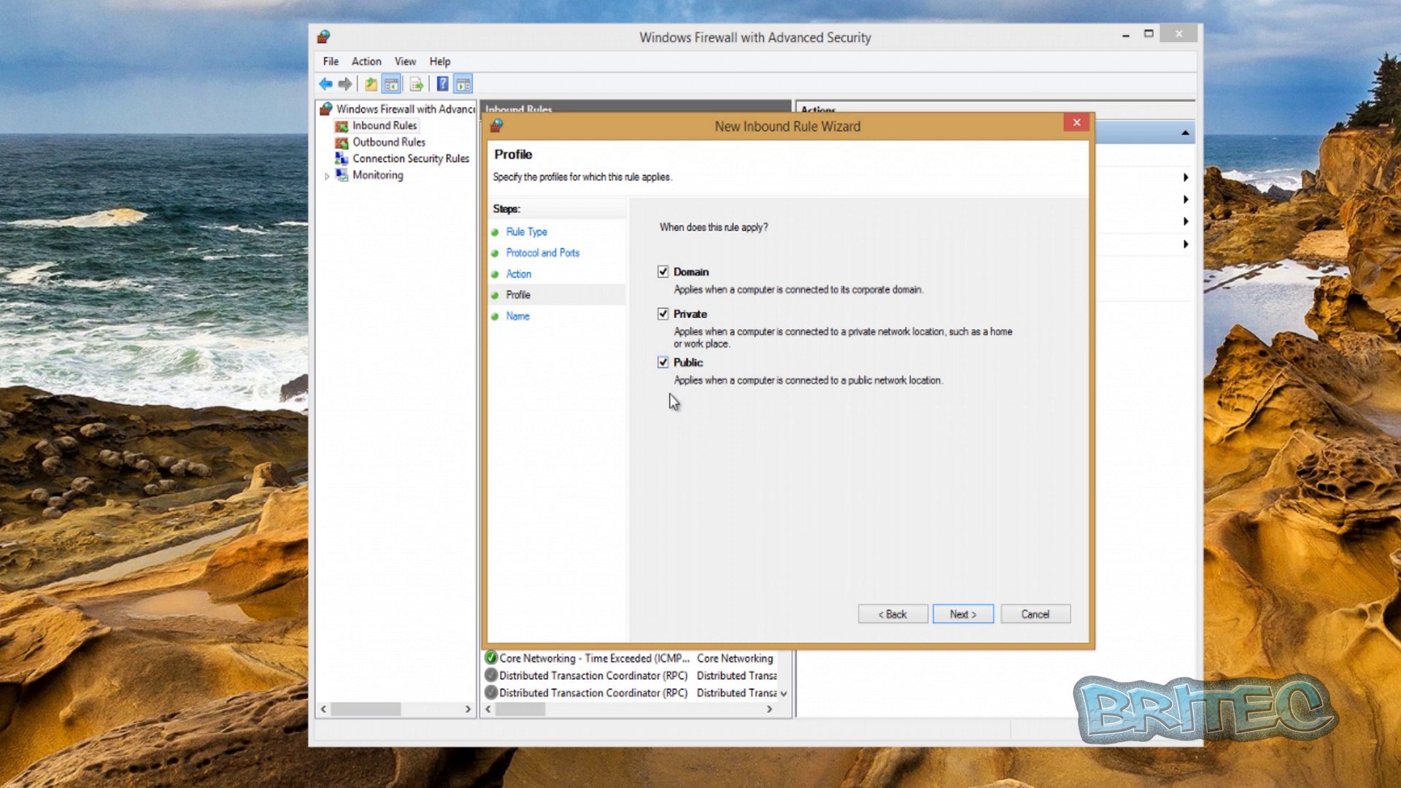
click(663, 316)
click(665, 274)
click(962, 616)
text(Block 1098 Public)
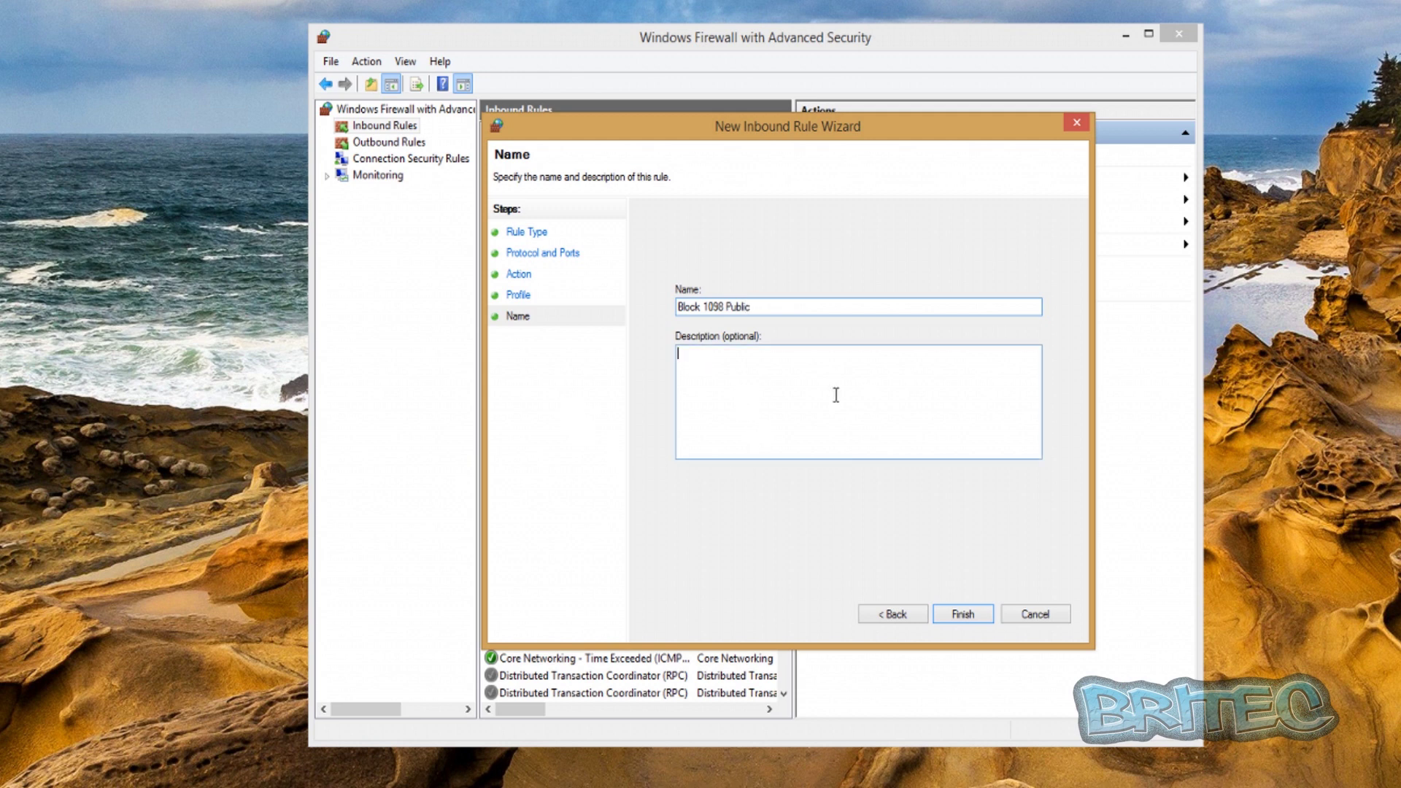
Name the rule 'Block 1098 Public' and finish so it tops the Inbound Rules list
click(837, 394)
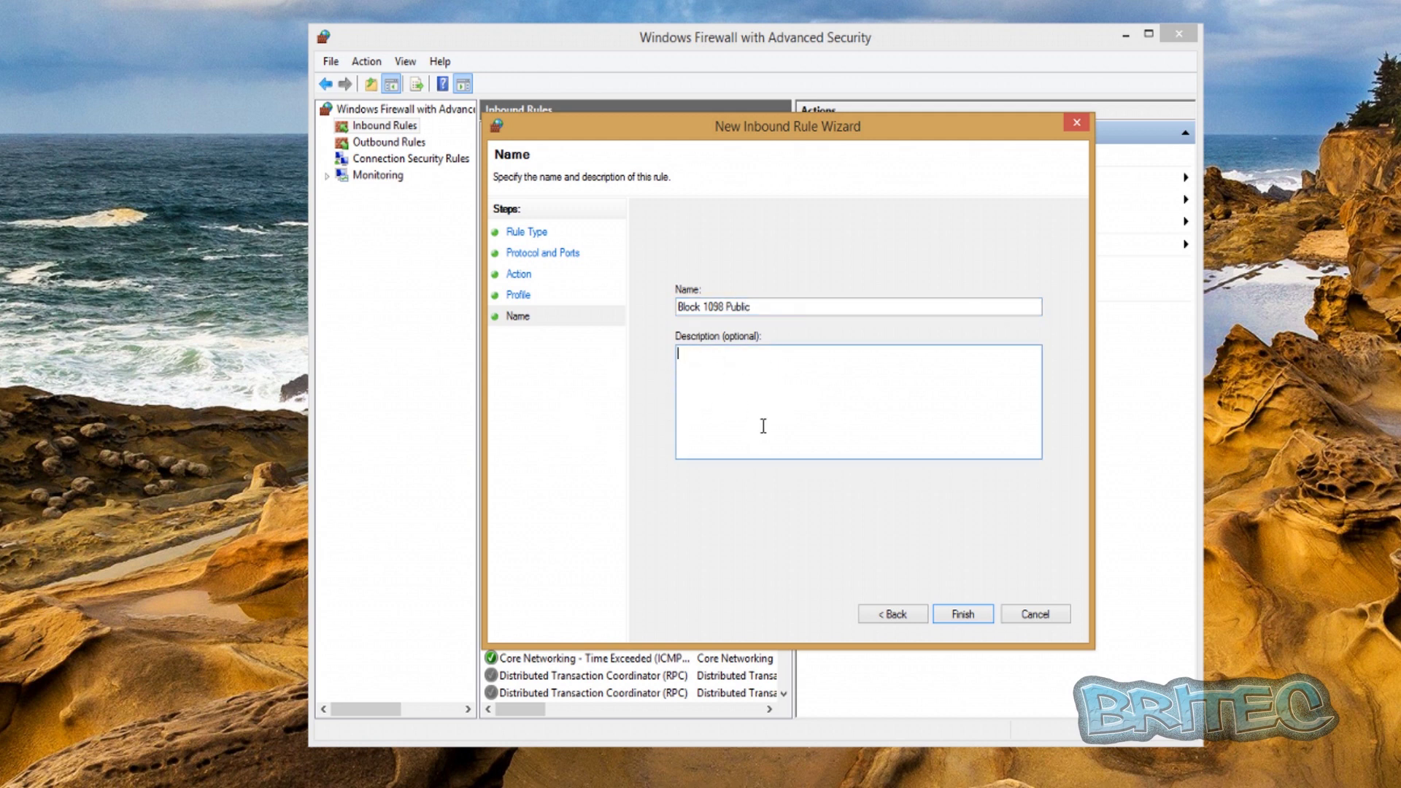
click(962, 614)
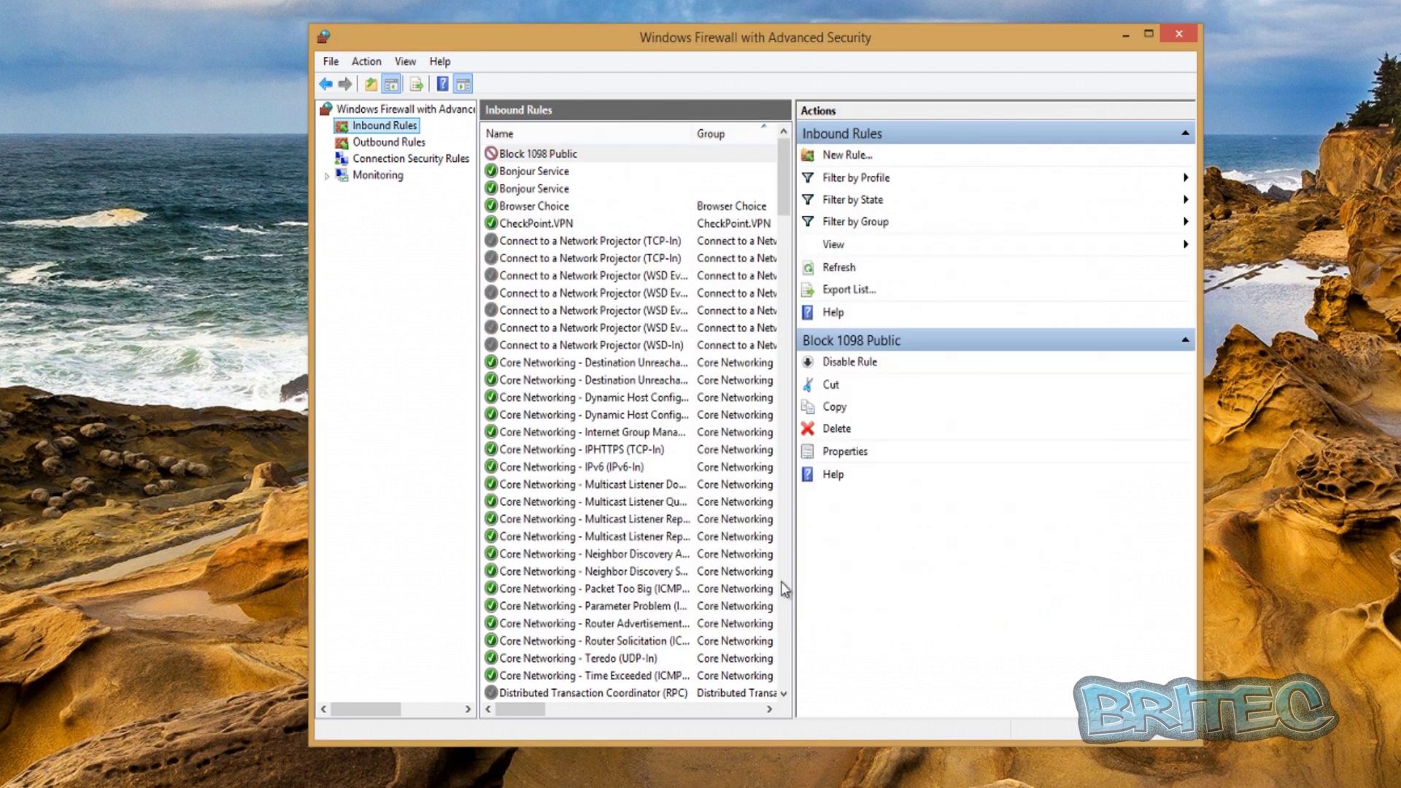
click(526, 156)
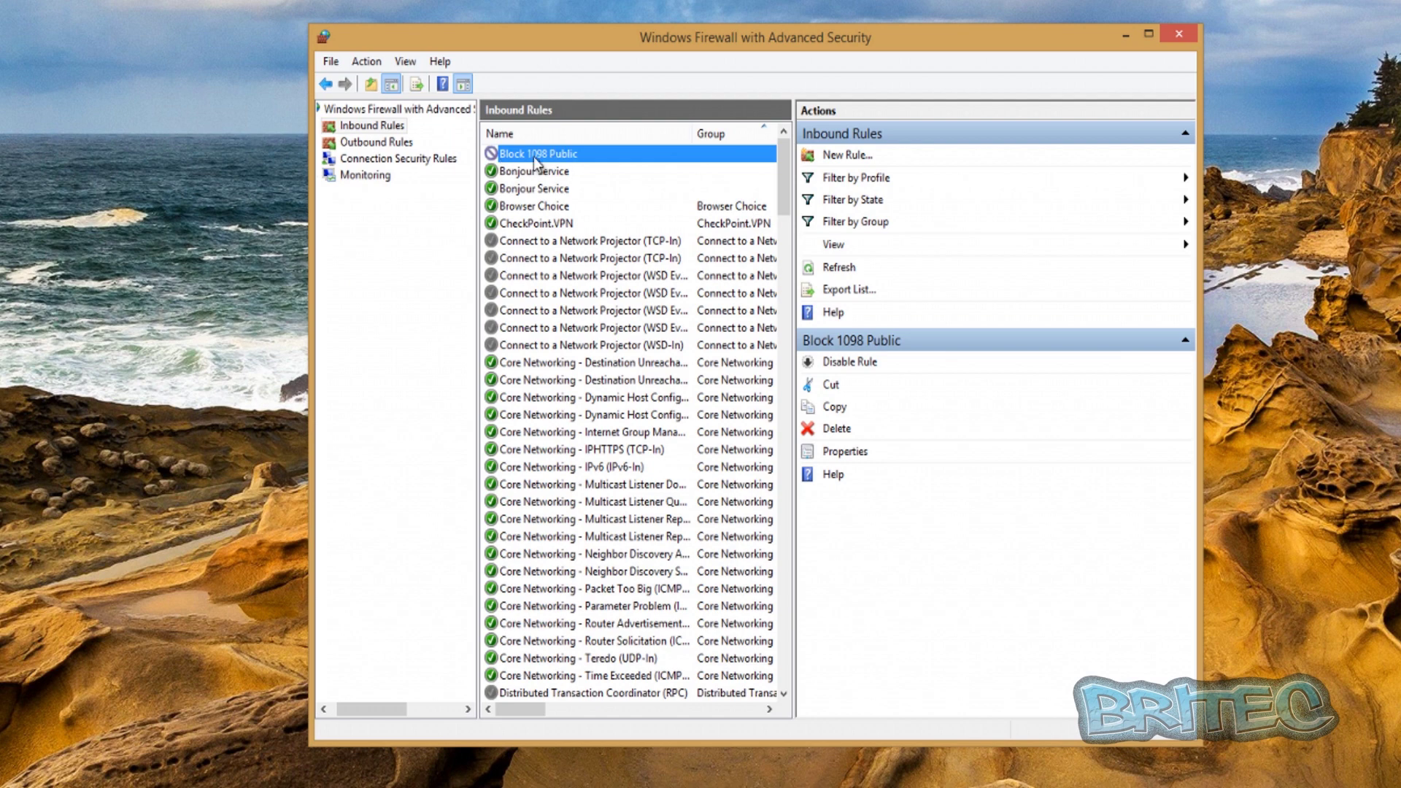
double_click(537, 160)
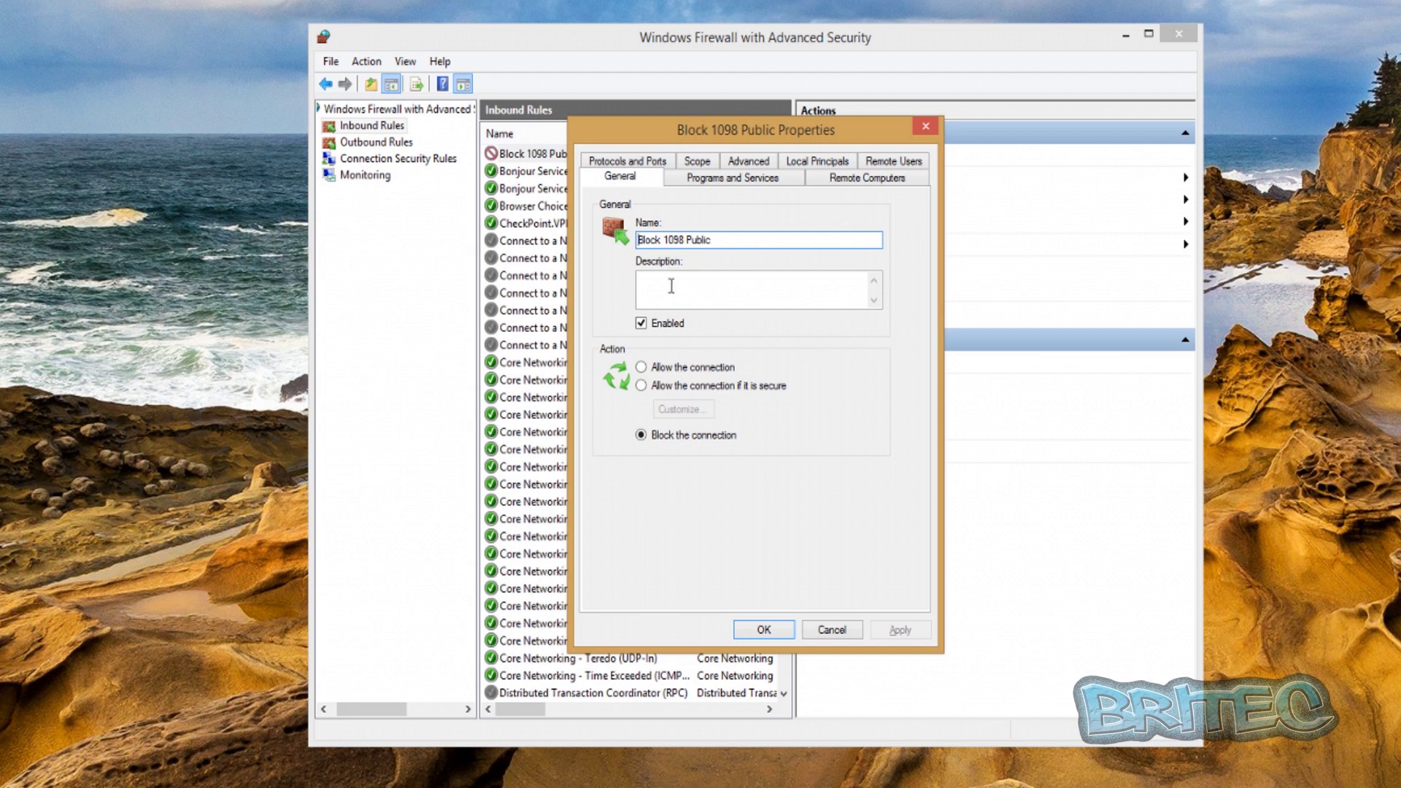
click(726, 181)
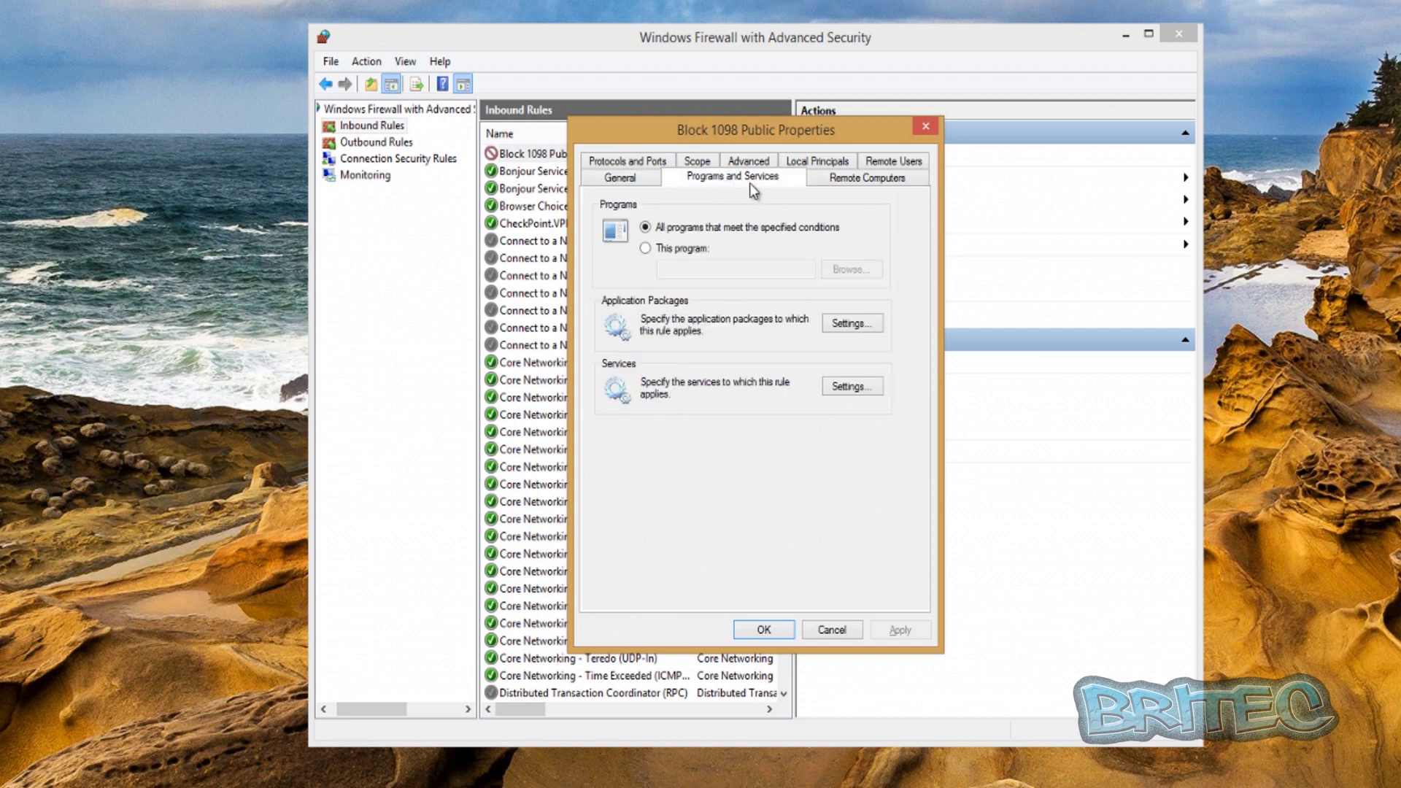
click(850, 181)
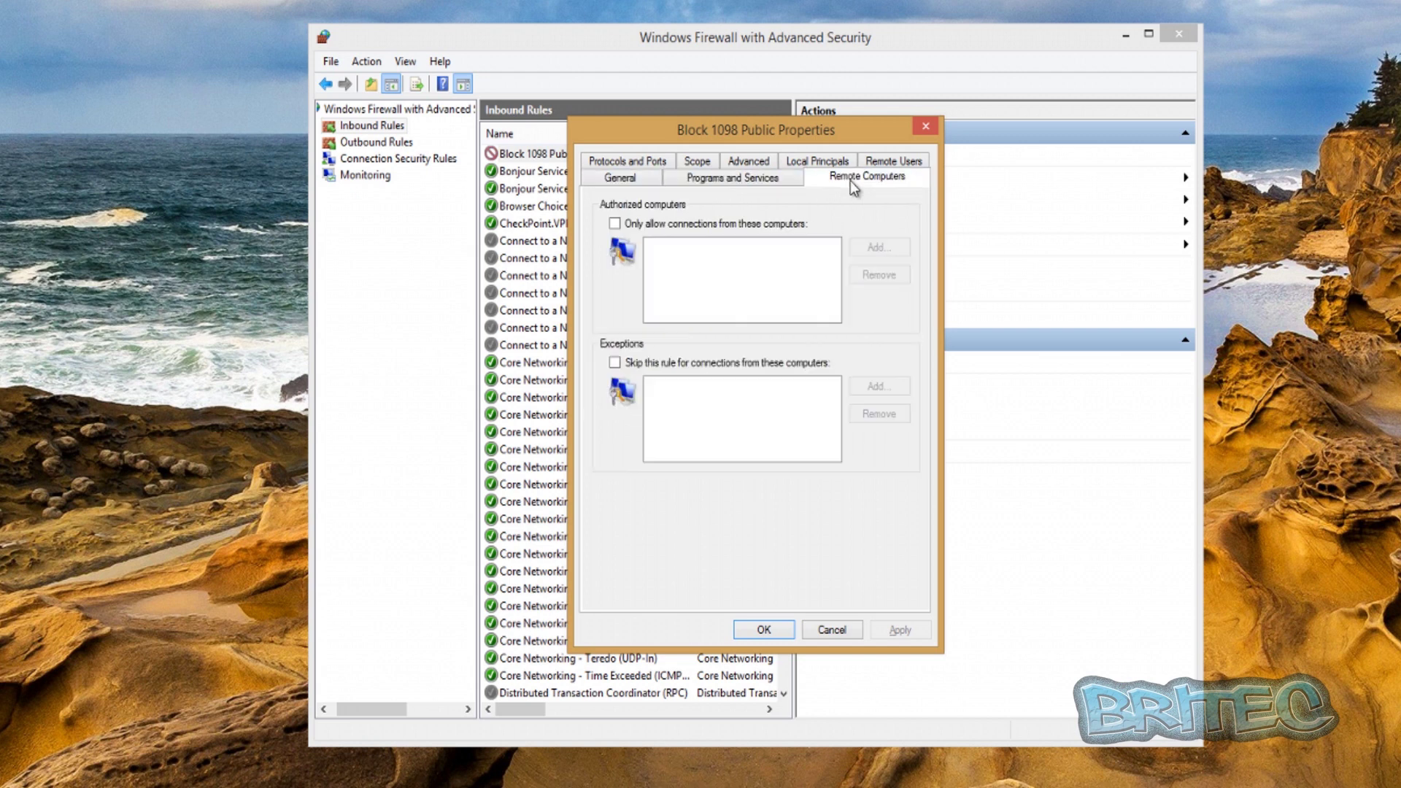
click(892, 163)
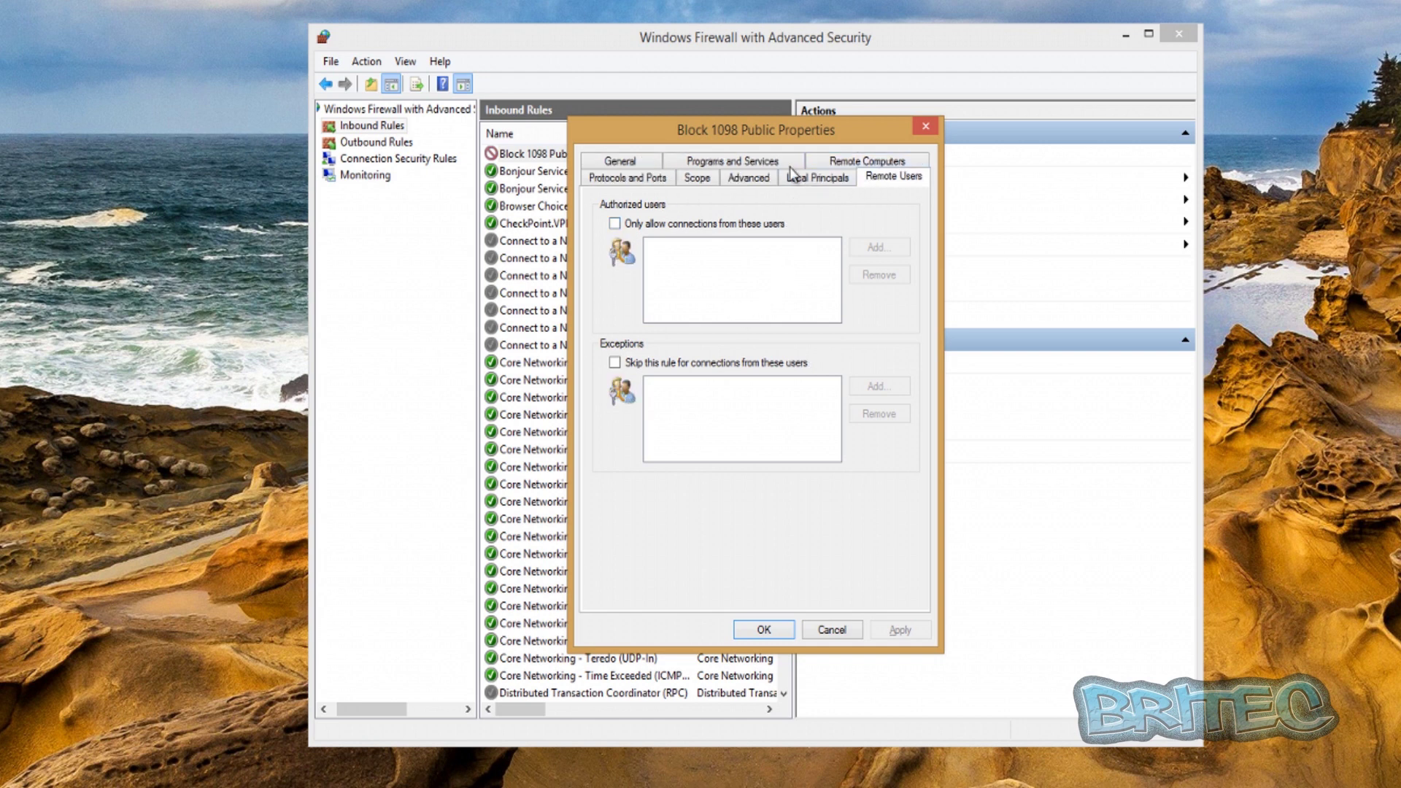
click(650, 163)
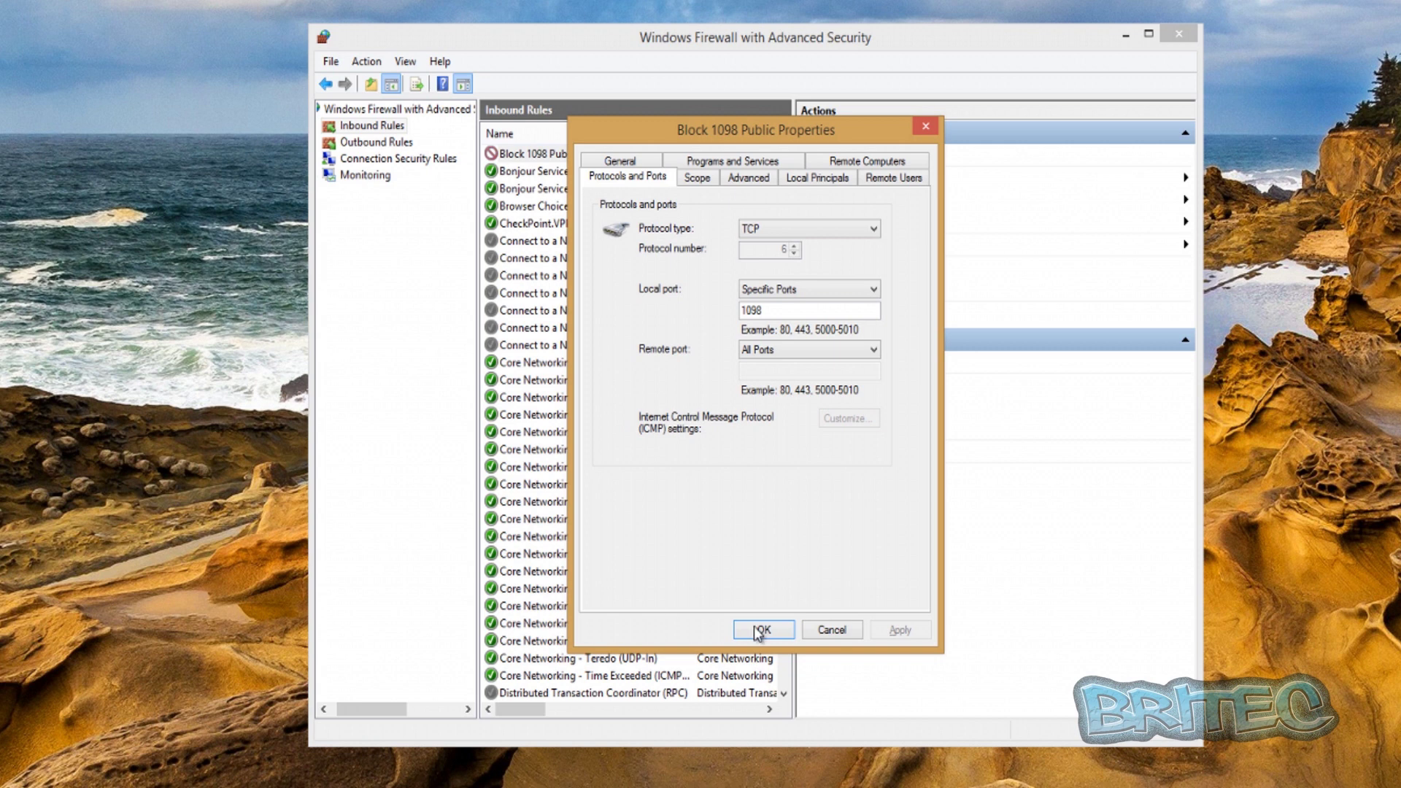
click(831, 632)
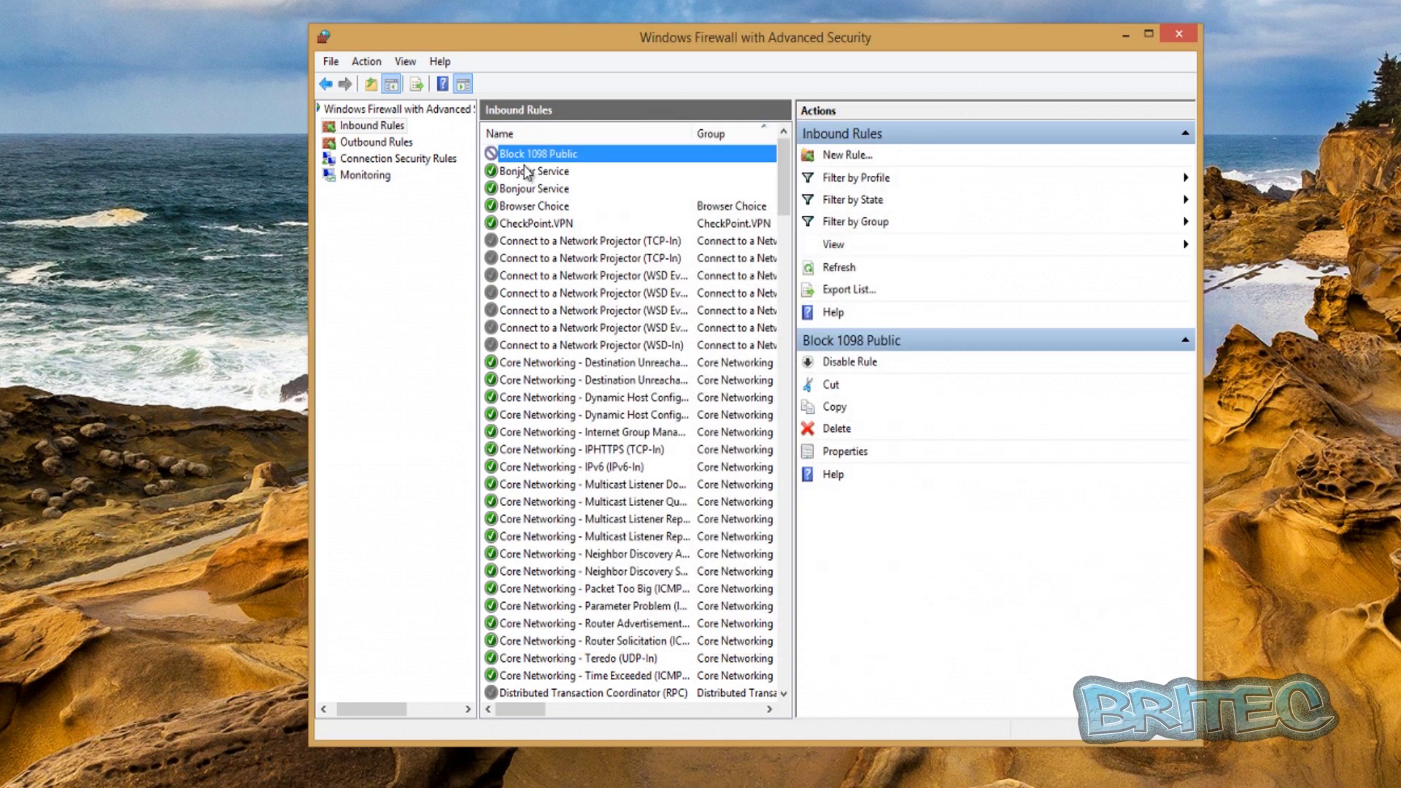
Delete the 'Block 1098 Public' inbound rule and confirm the deletion
click(629, 276)
click(529, 155)
right_click(529, 157)
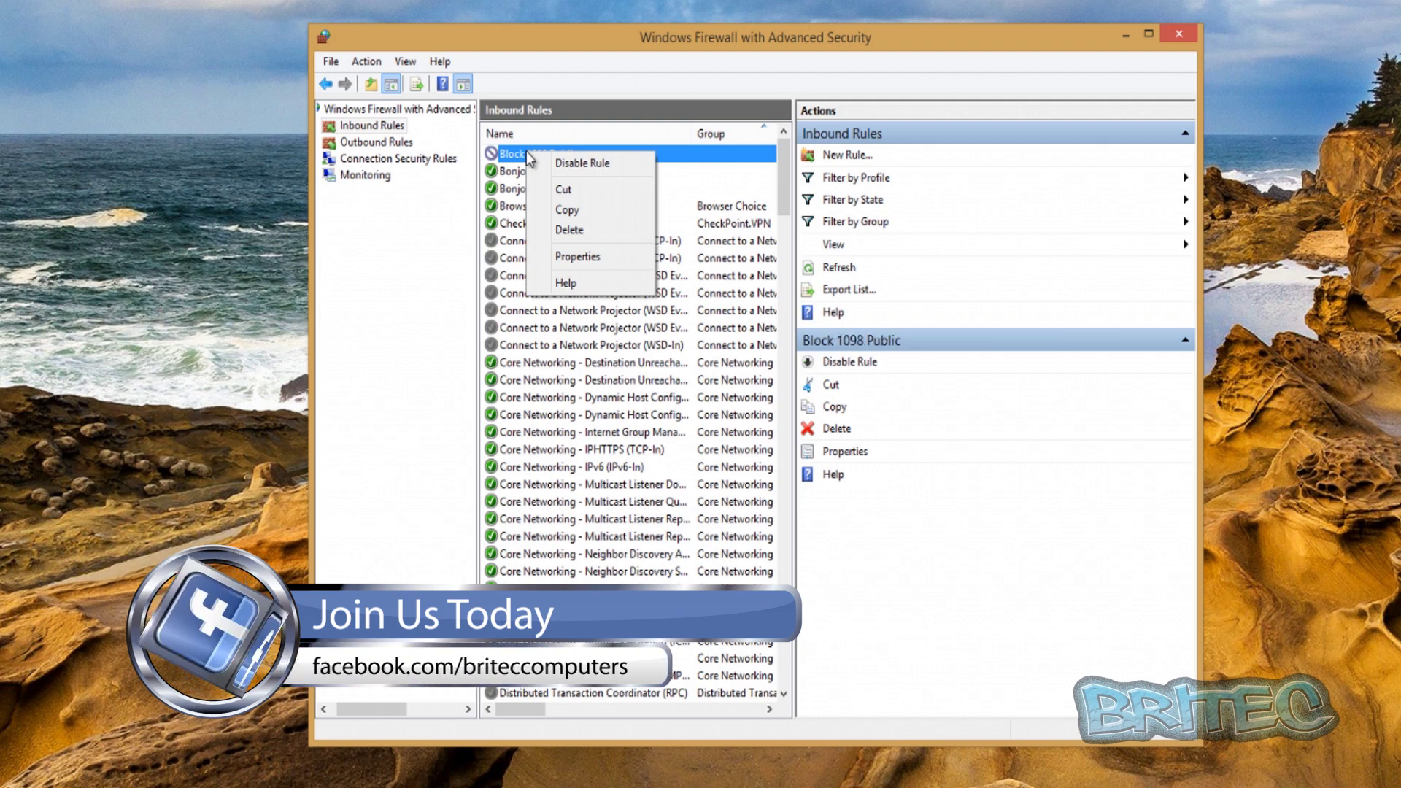
click(582, 236)
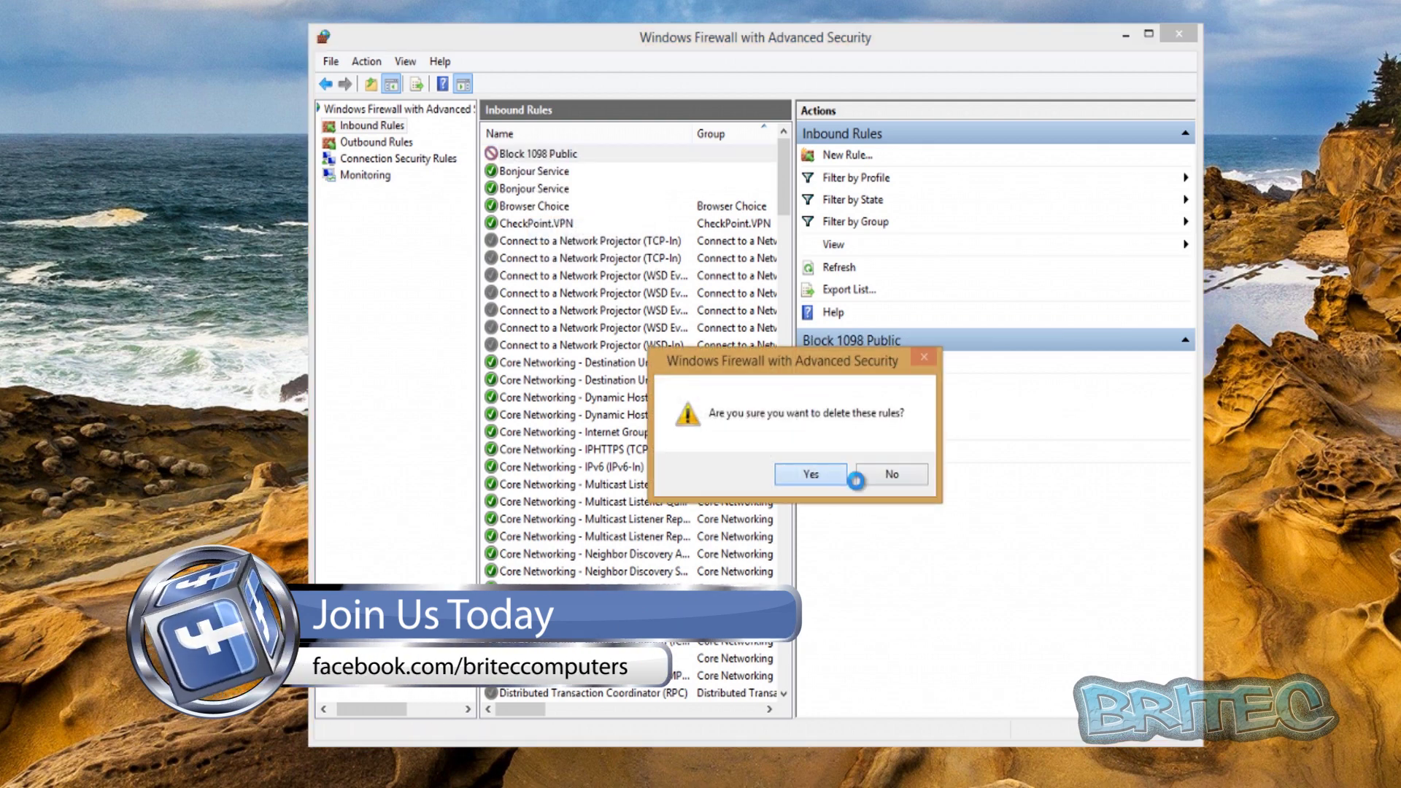
click(811, 472)
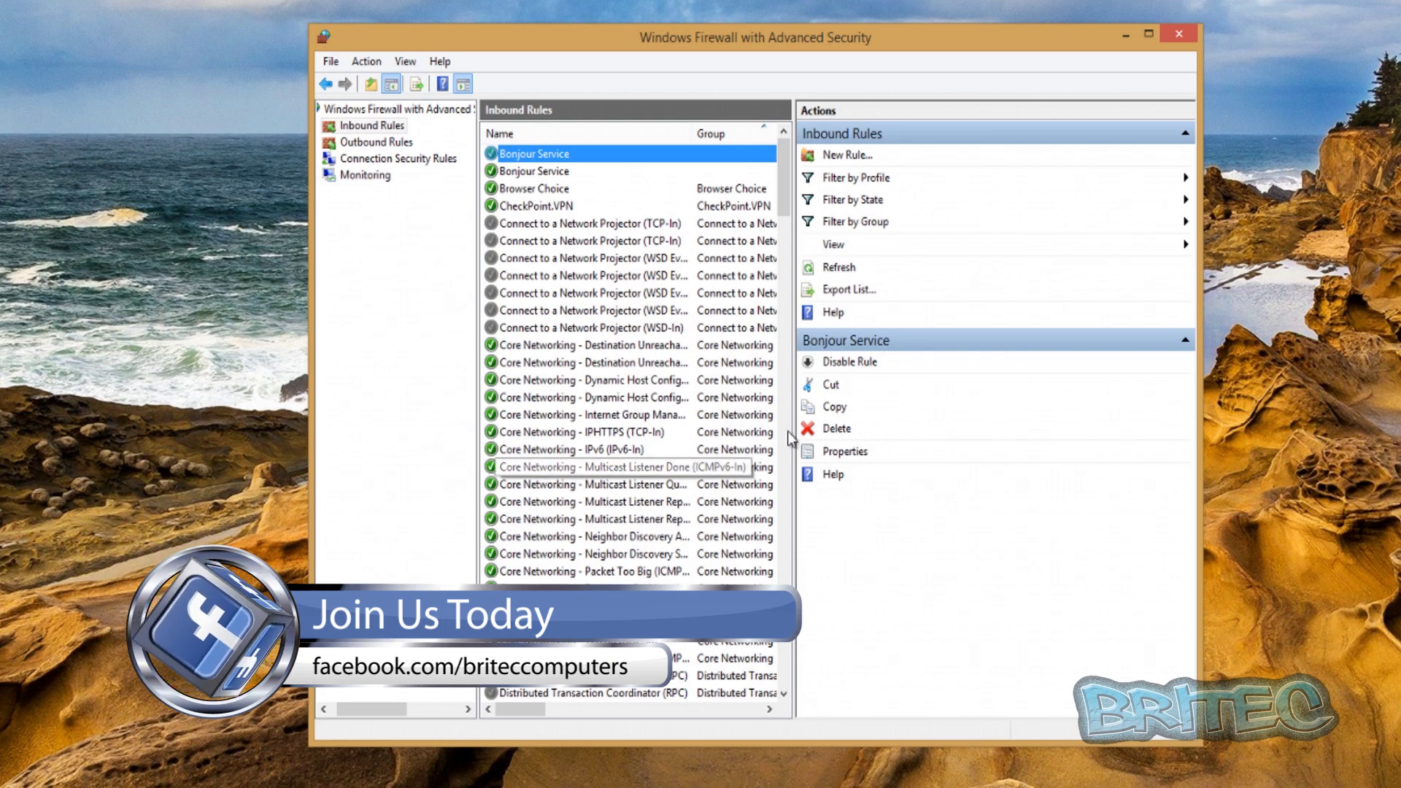